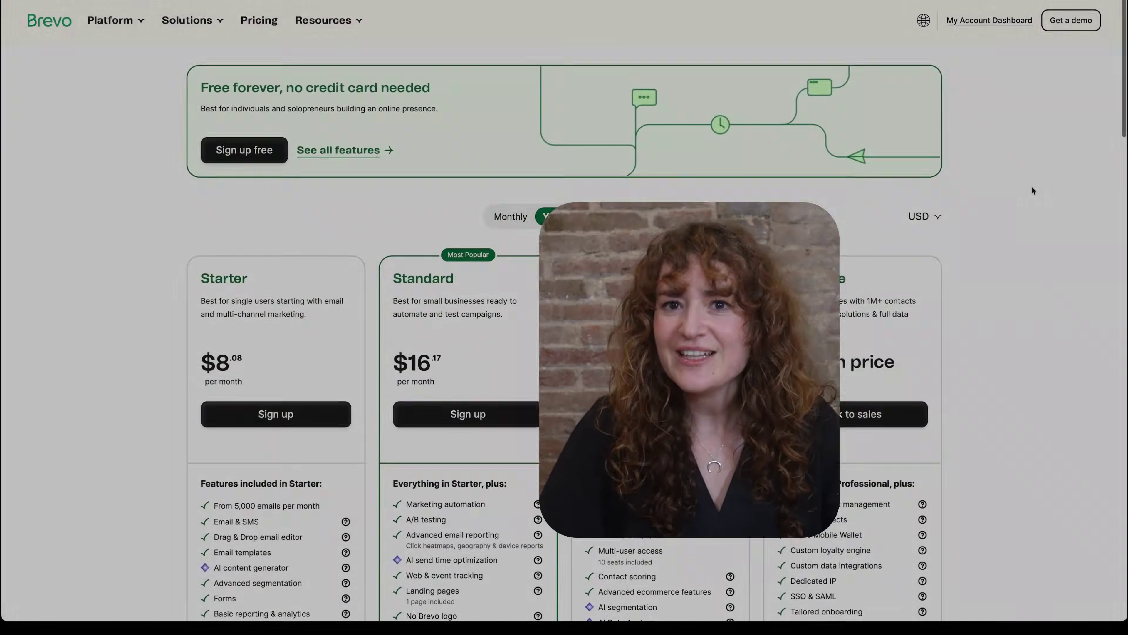
- Review Brevo's pricing plans and sales pipeline features, plus the EmailToolTester cost calculator for 5,000 contacts on a subscription
scroll(1031, 186, "down", 4)
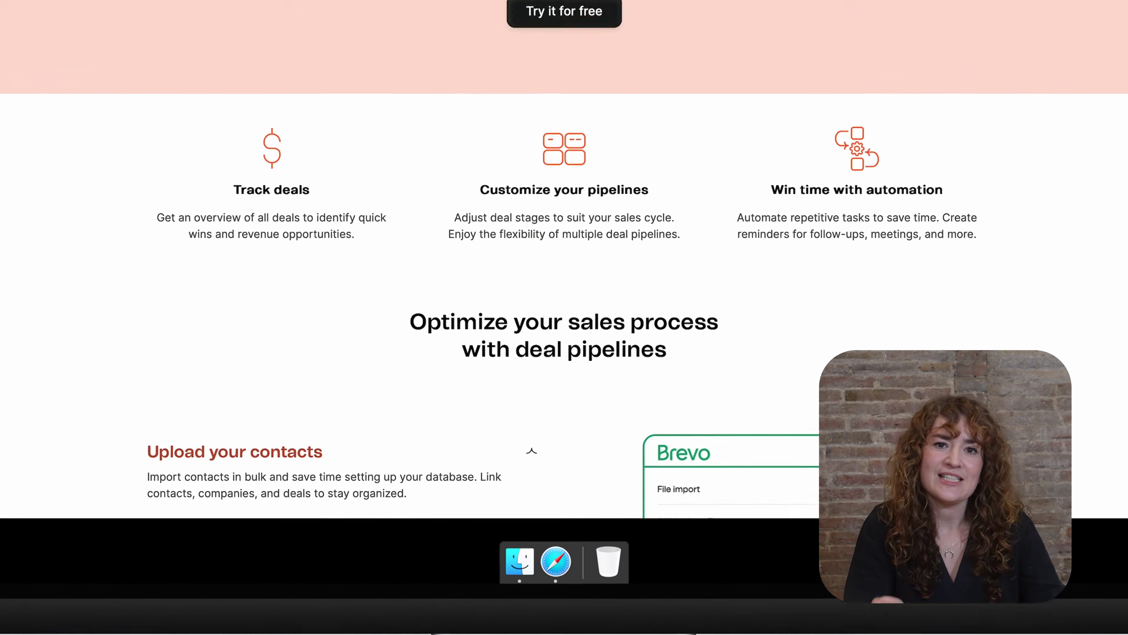
scroll(1126, 547, "down", 5)
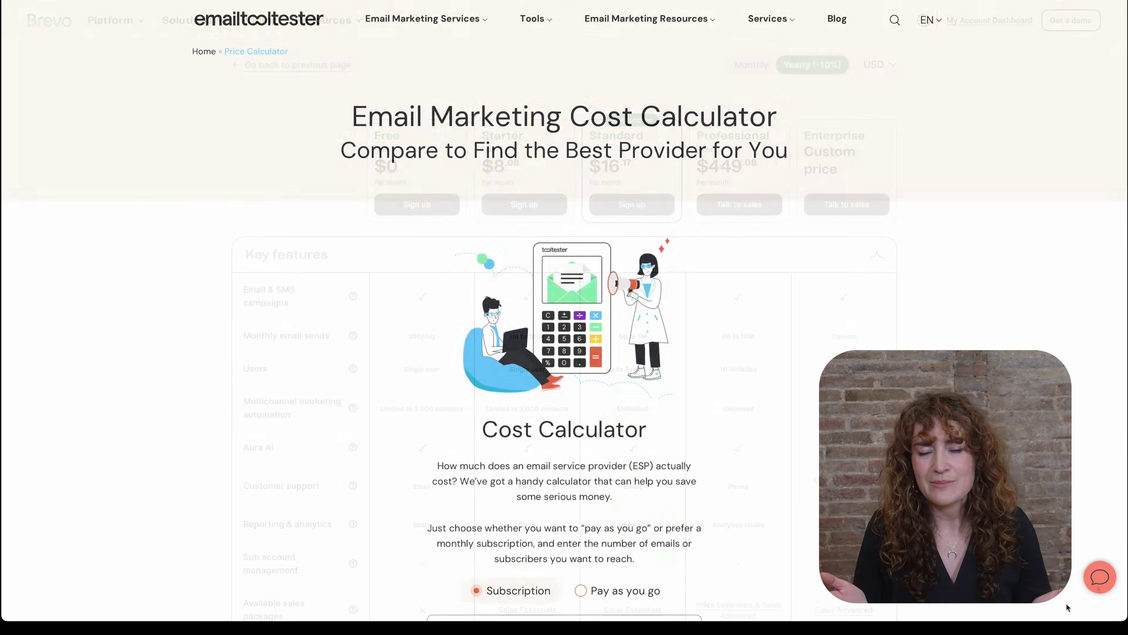
scroll(1065, 602, "down", 5)
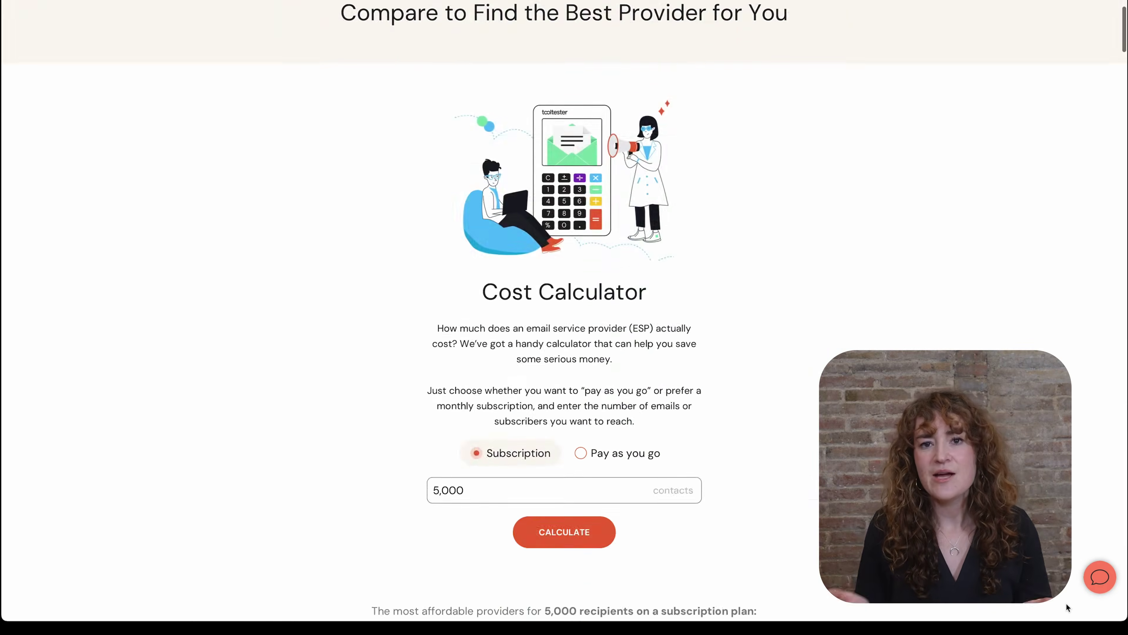
scroll(1066, 604, "down", 5)
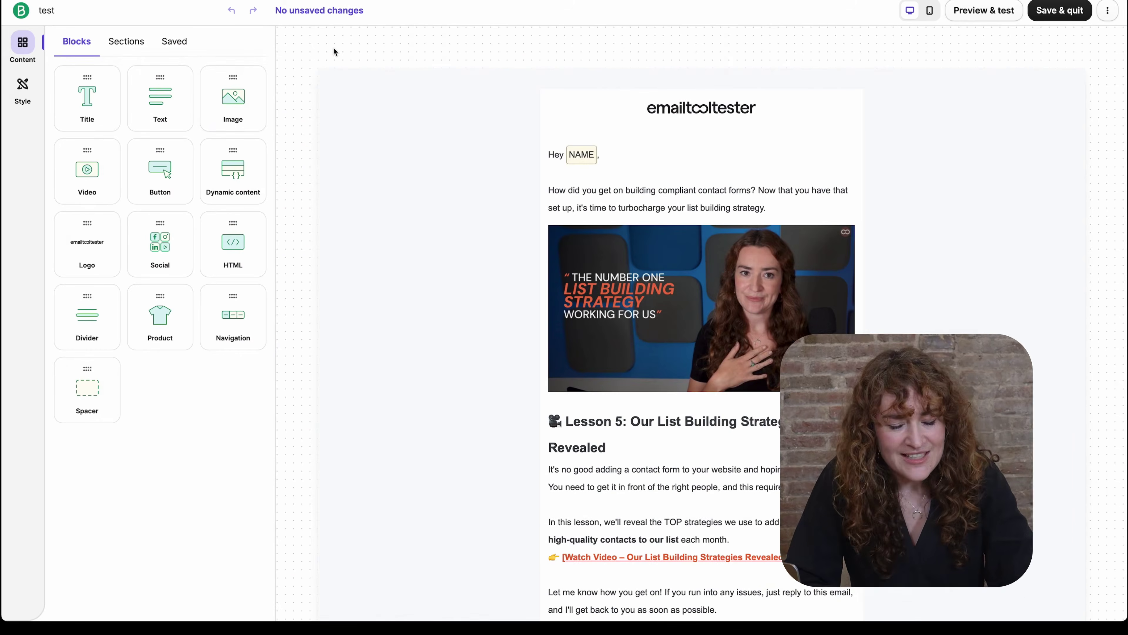
- Browse the saved reusable content blocks available in the email editor for the test campaign
left_click(175, 43)
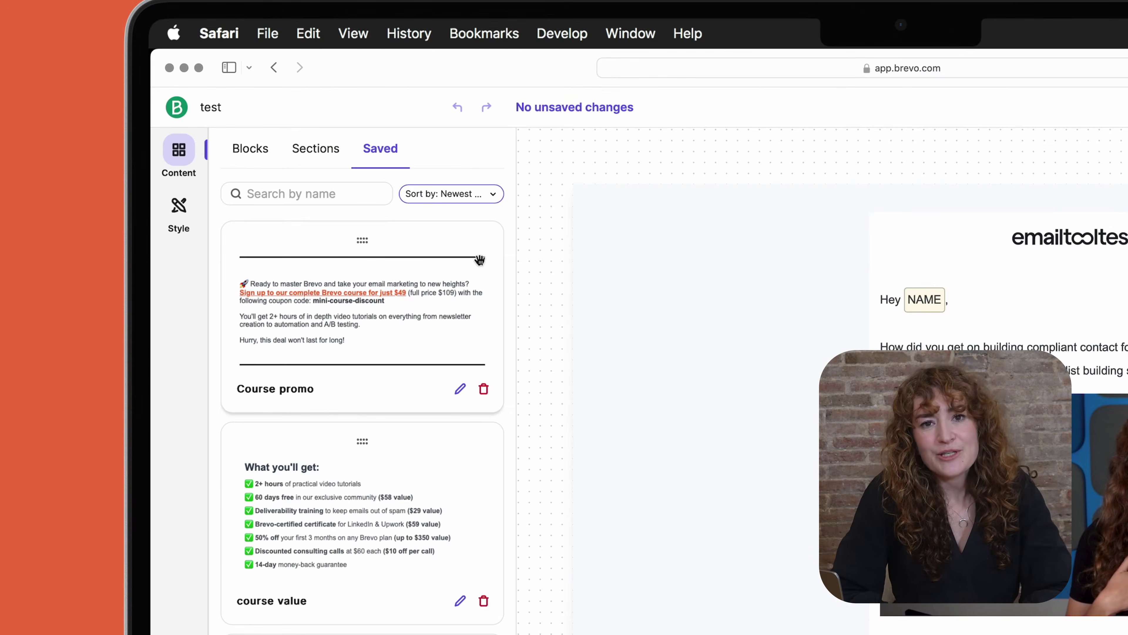
scroll(480, 260, "down", 15)
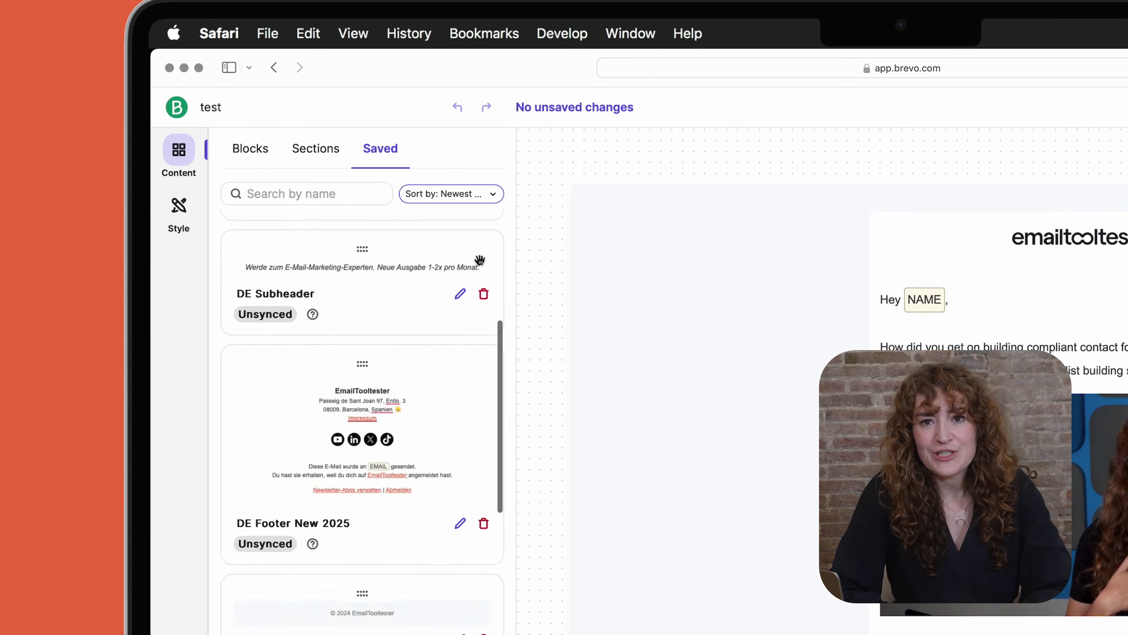
scroll(480, 260, "down", 5)
scroll(479, 259, "down", 10)
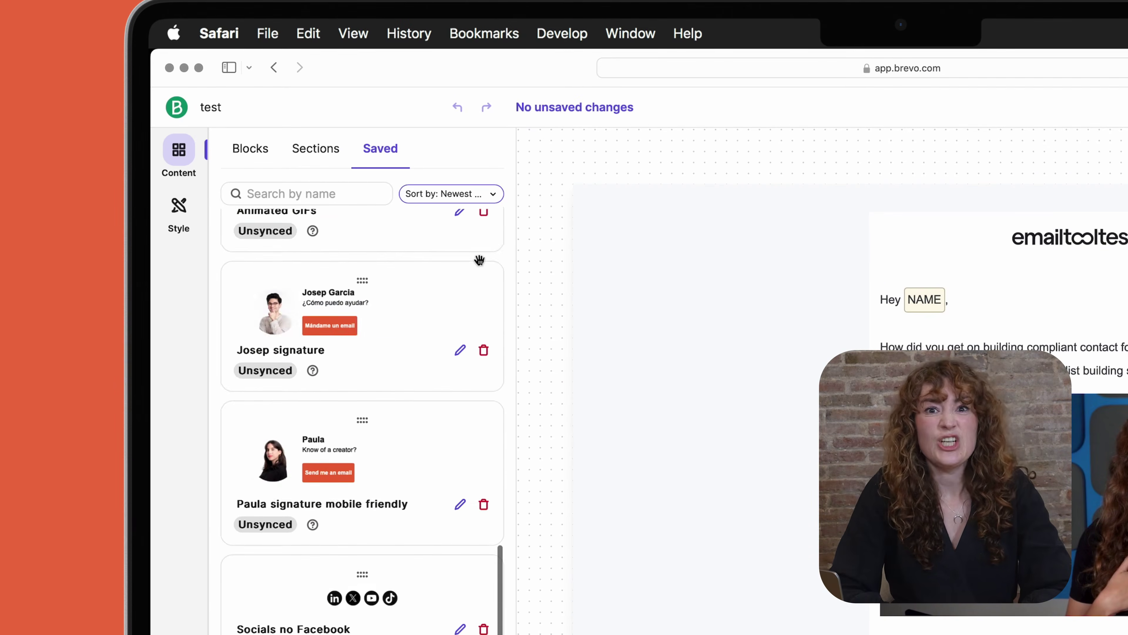
scroll(479, 260, "down", 10)
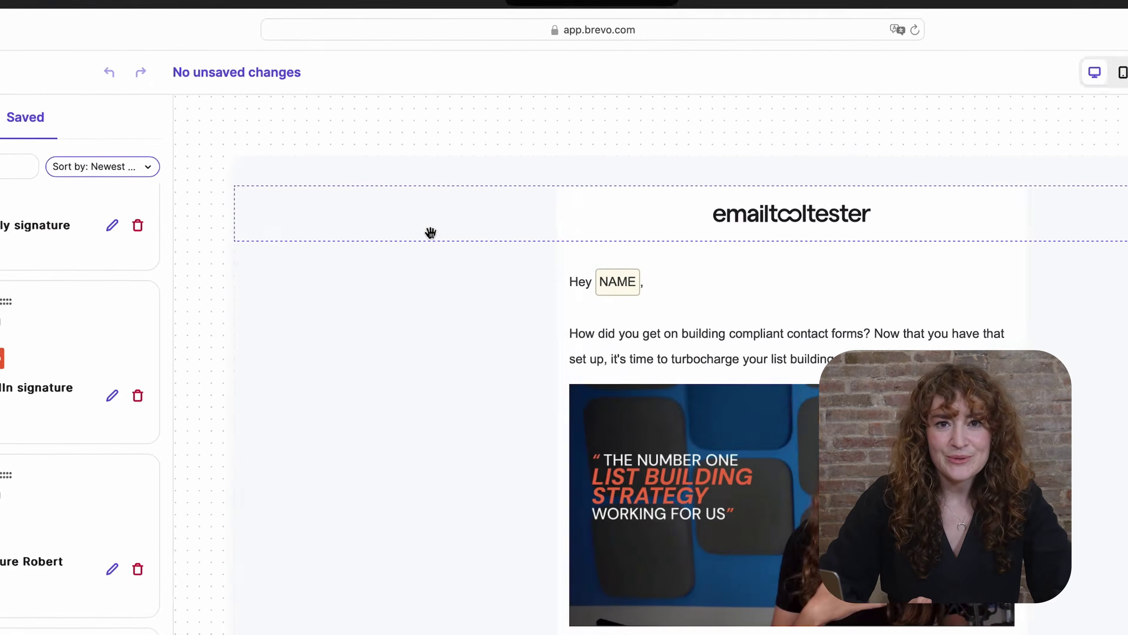
- Select the greeting and introduction text block of the email and open the Refine text with AI options for it
left_click(906, 346)
triple_click(907, 347)
left_click(541, 379)
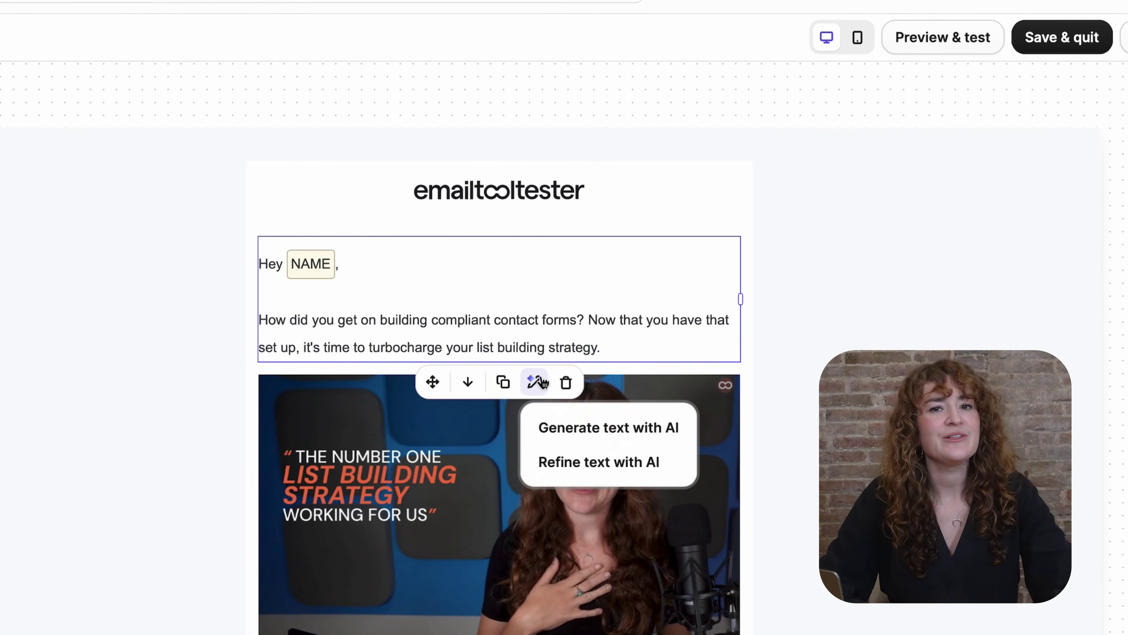
left_click(580, 463)
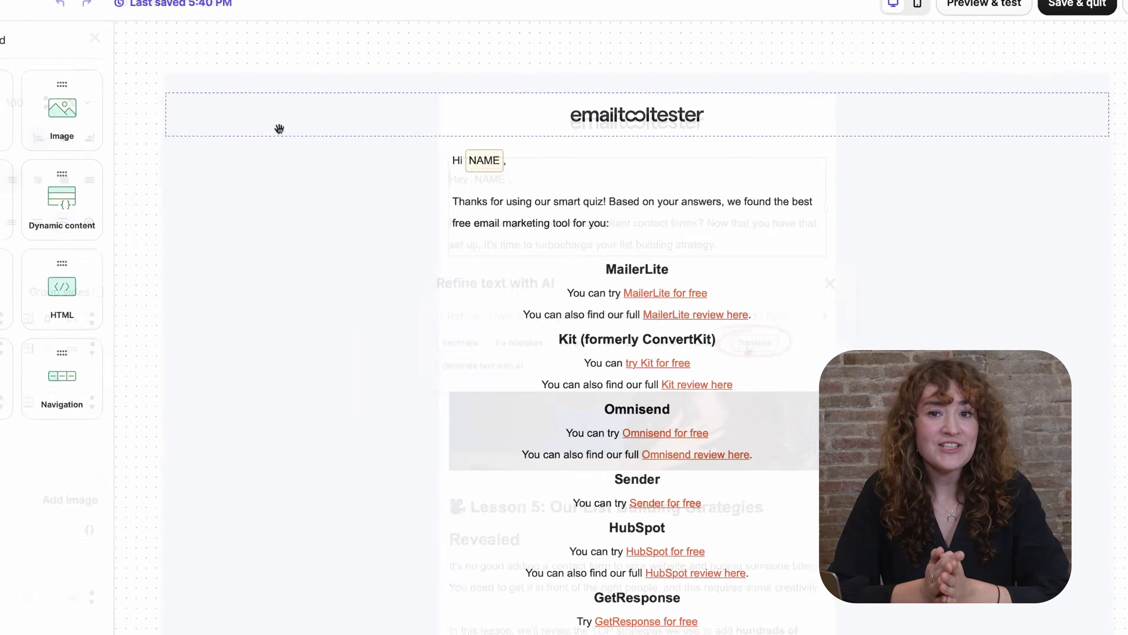
- Select the MailerLite text block in the quiz result email and open its display conditions for editing
left_click(715, 240)
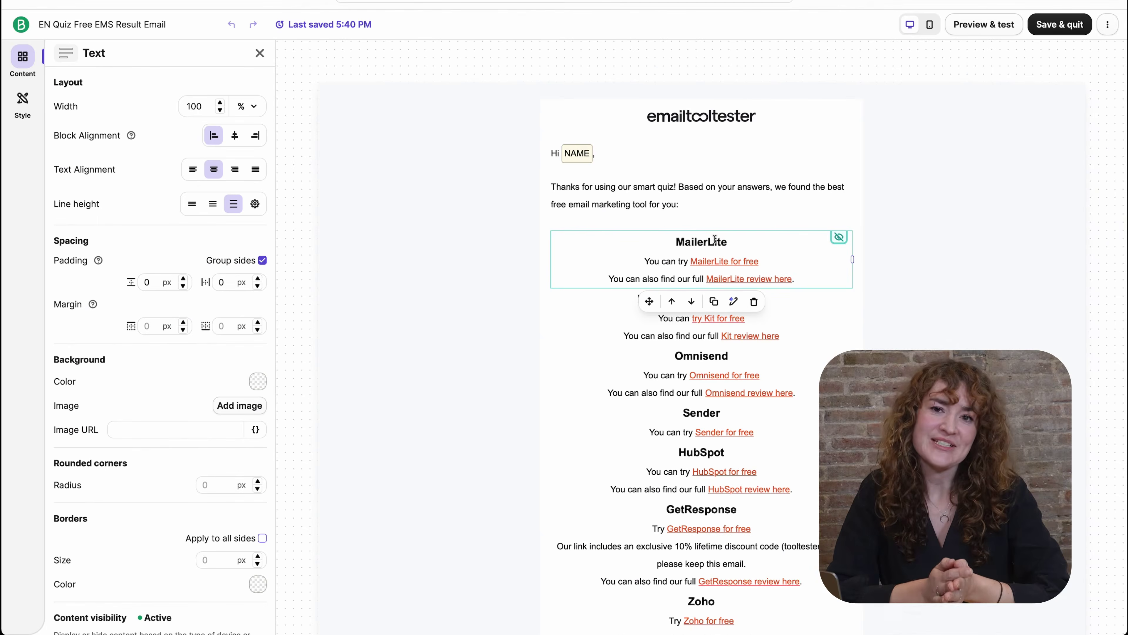
scroll(244, 319, "down", 3)
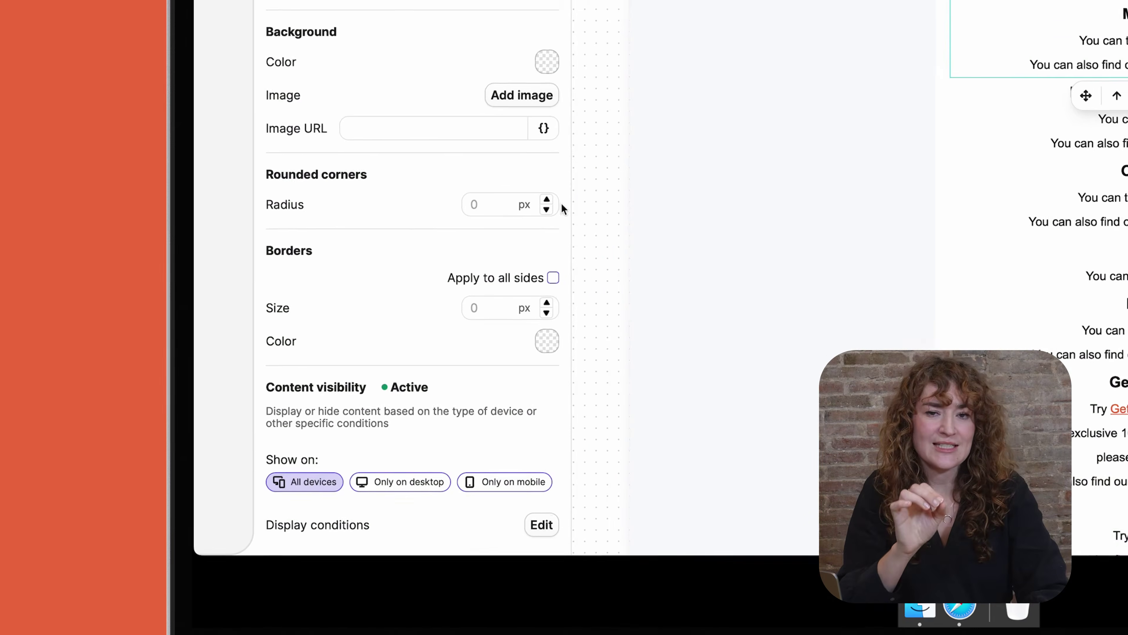
left_click(545, 523)
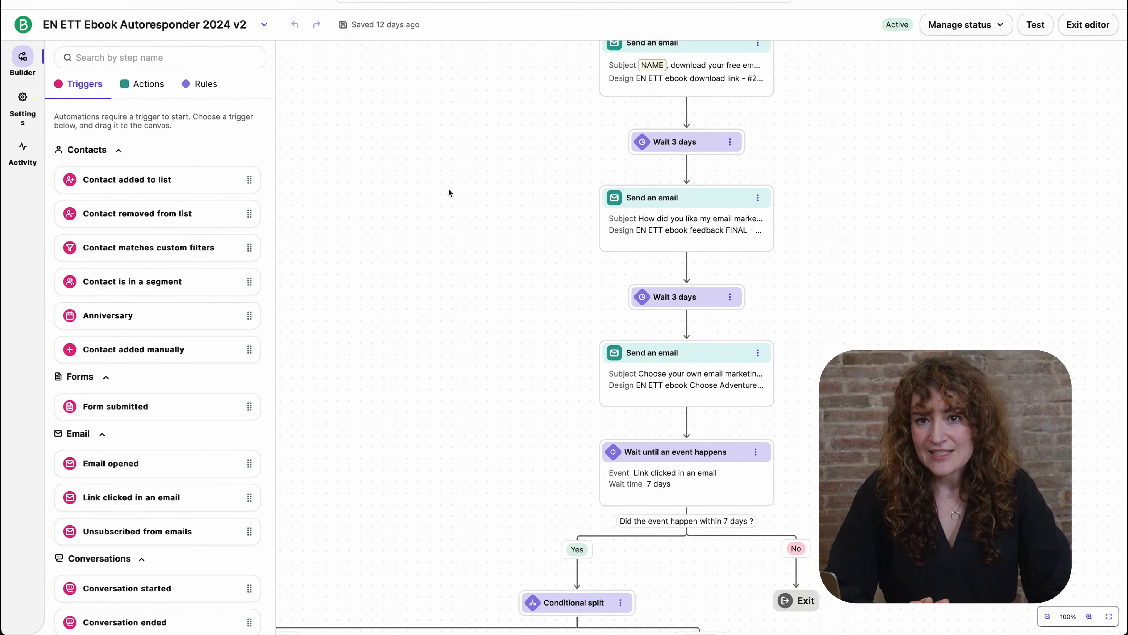
- Examine the sequence of emails, waits and splits in the EN ETT Ebook Autoresponder 2024 v2 automation
scroll(448, 188, "down", 10)
scroll(448, 188, "down", 10)
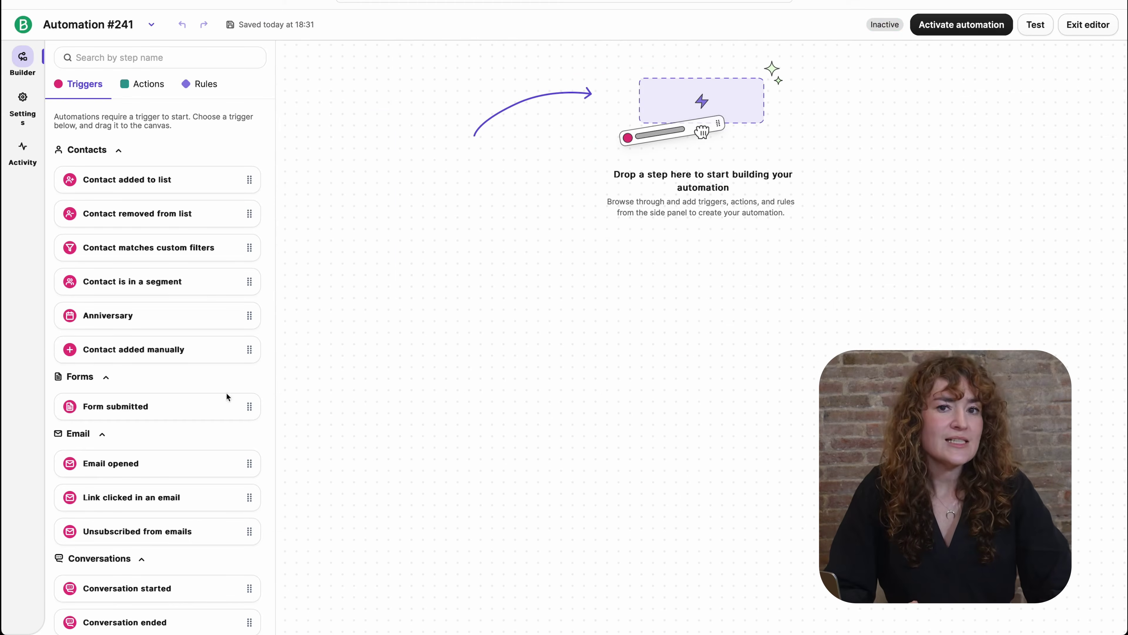
- Add automation triggers for the EN Brevo MINI Course form submission and additions to the EN Newsletter signups list, plus a third trigger alongside
left_click_drag(225, 405, 378, 392)
left_click_drag(426, 436, 754, 213)
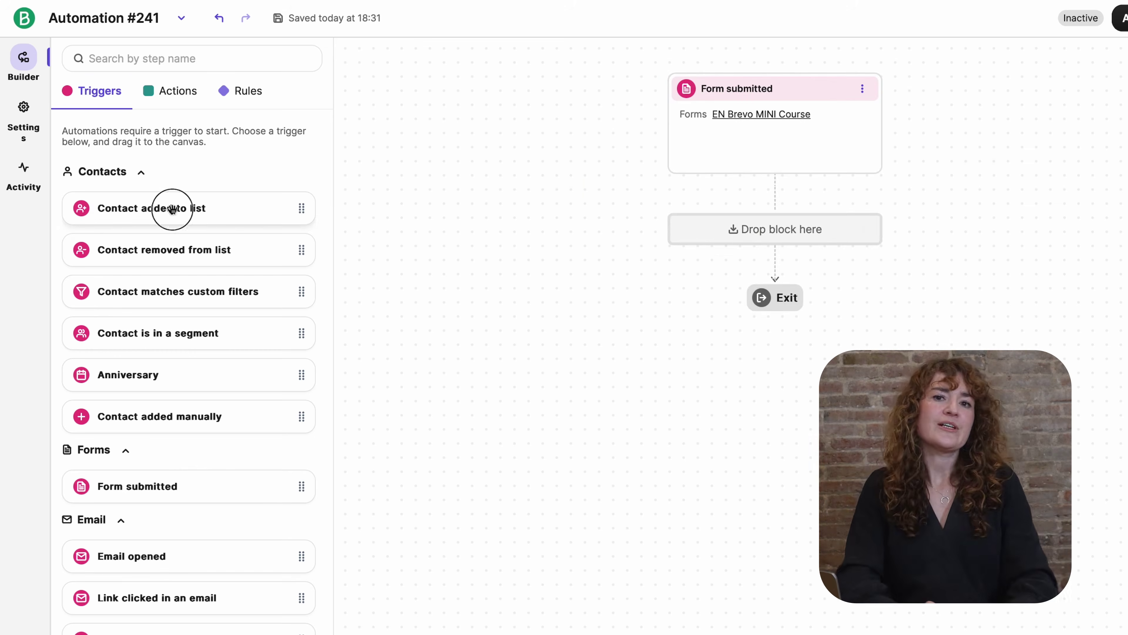
left_click_drag(172, 209, 954, 157)
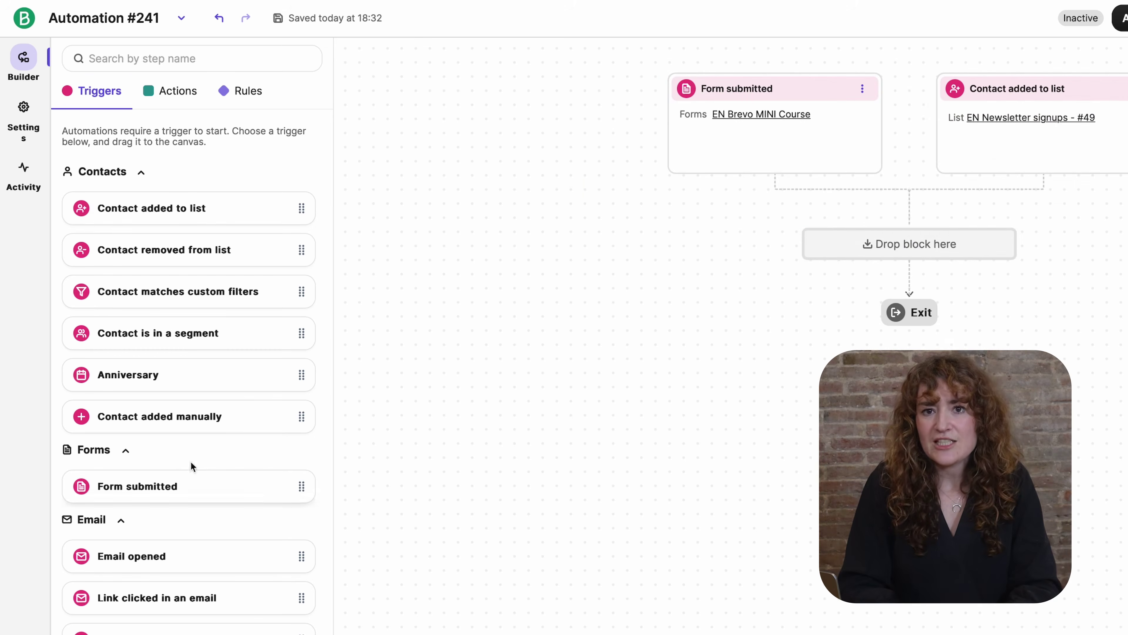
left_click_drag(199, 301, 1102, 134)
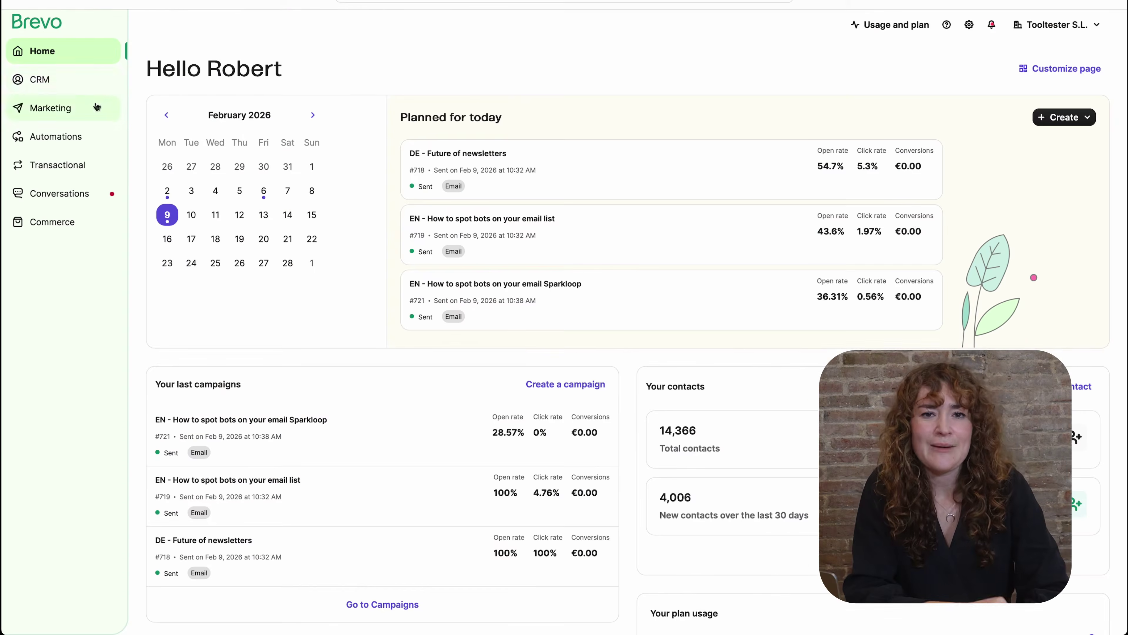
- Open the list of marketing campaigns, followed by the Conversations section
left_click(97, 107)
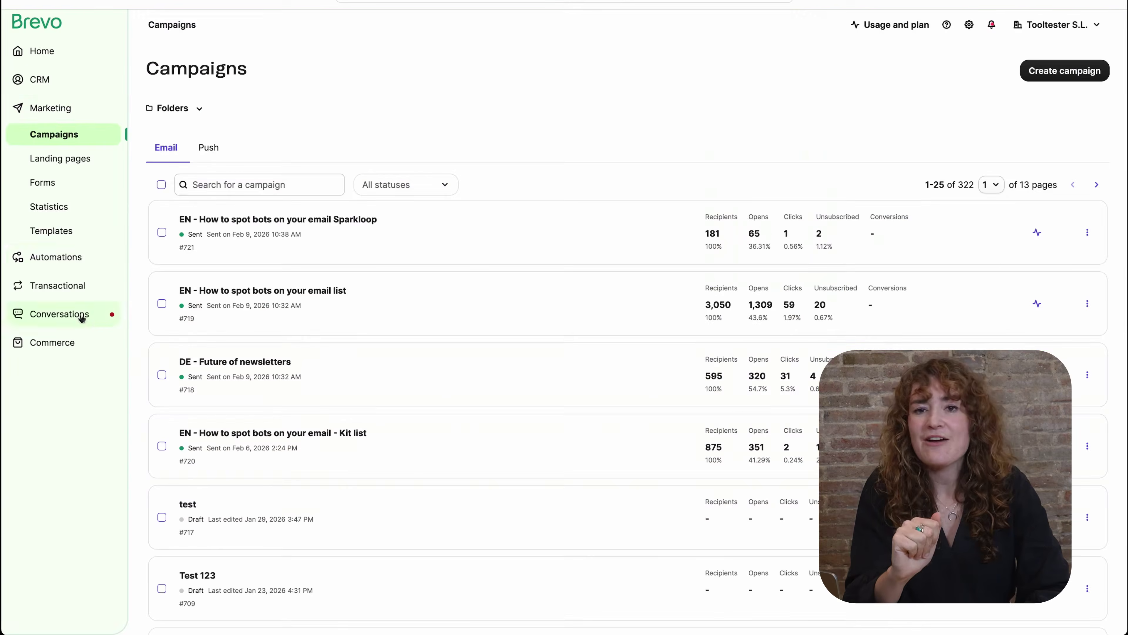
left_click(83, 318)
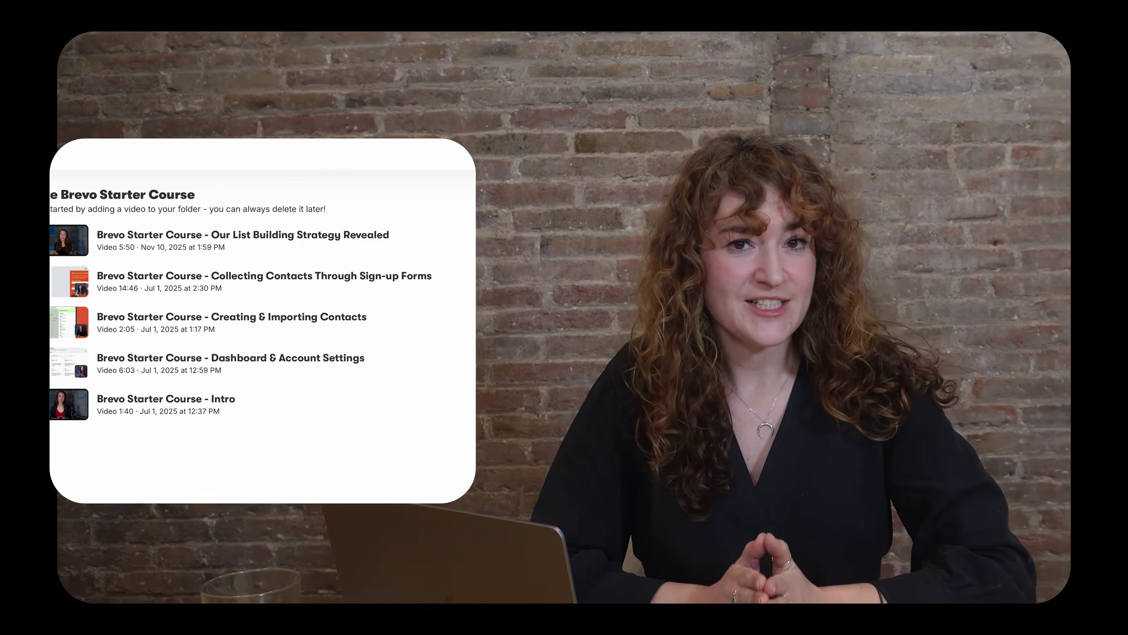
- Open the Brevo Starter Course videos on dashboard settings, importing contacts, sign-up forms and list building strategy
left_click(400, 361)
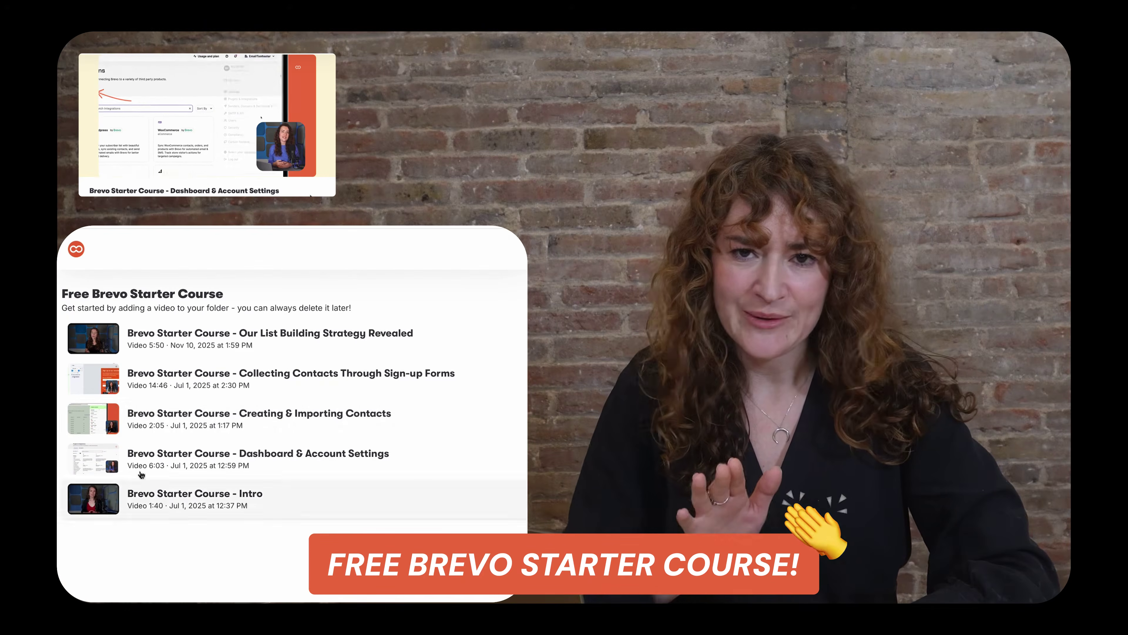
left_click(102, 423)
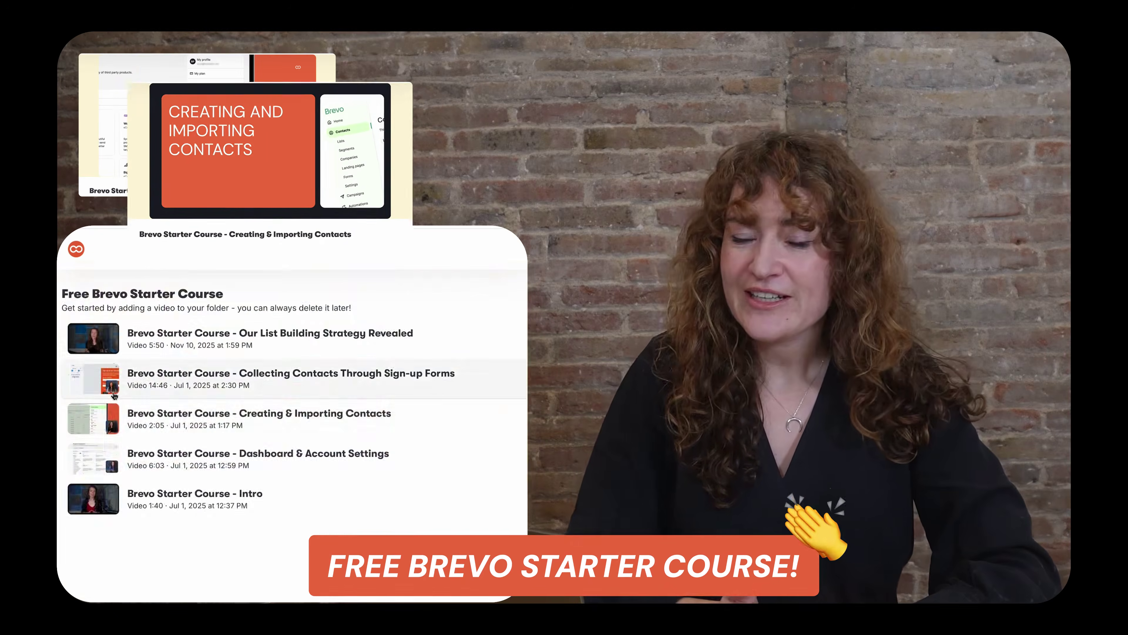
left_click(115, 395)
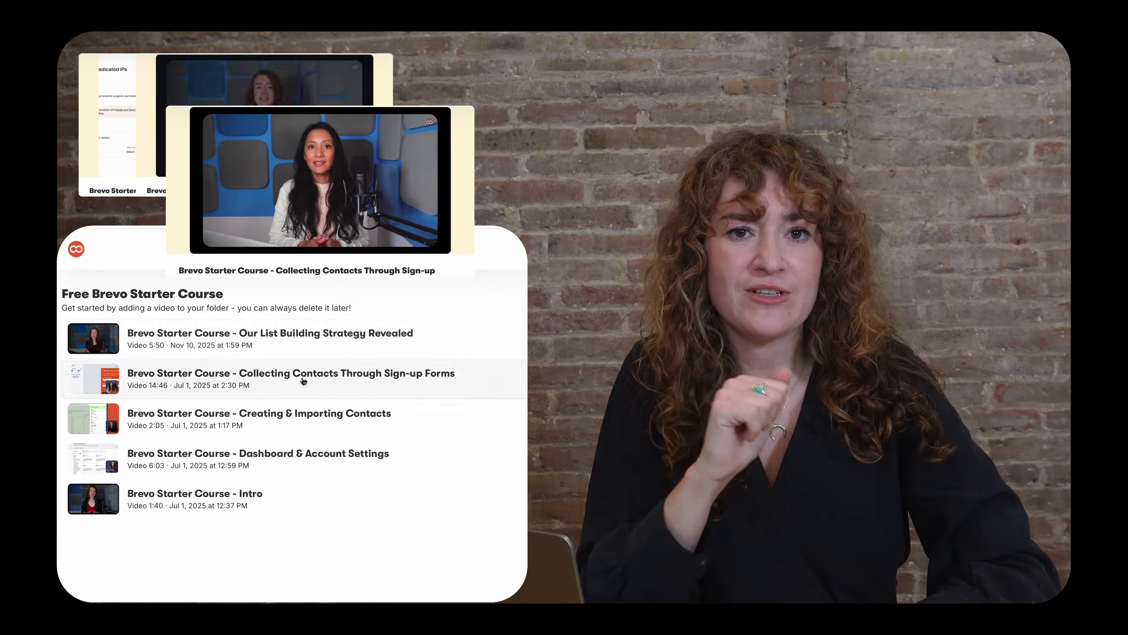
left_click(294, 339)
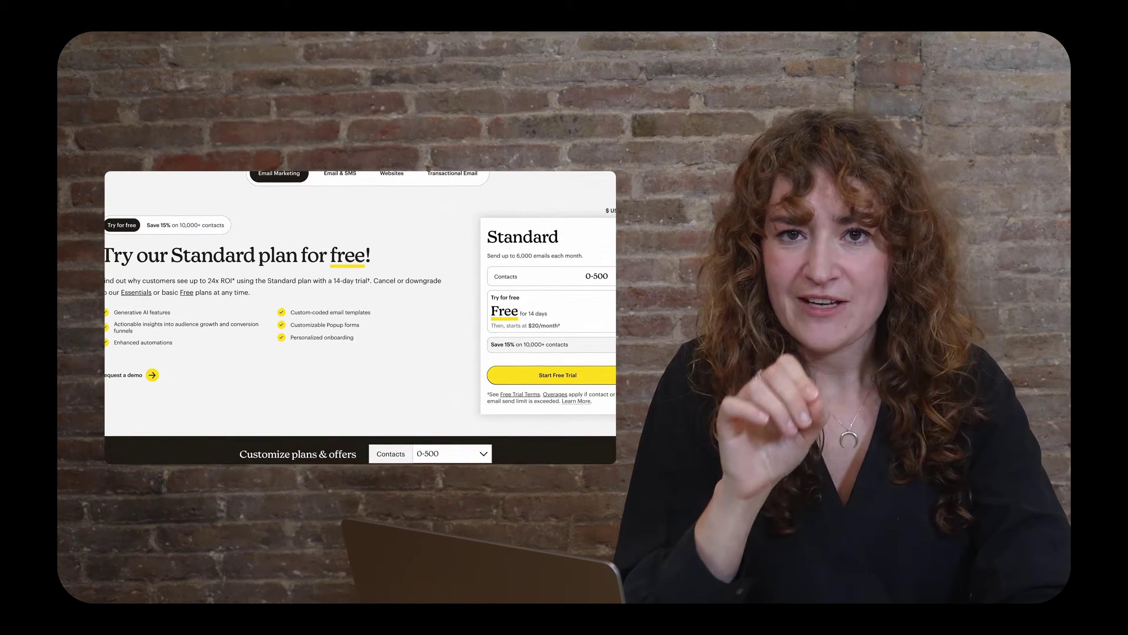
- Compare the Standard plan's prices by setting the contact tier to 1,501-2,500, 2,501-5,000 and 5,001-10,000 in turn
left_click(464, 267)
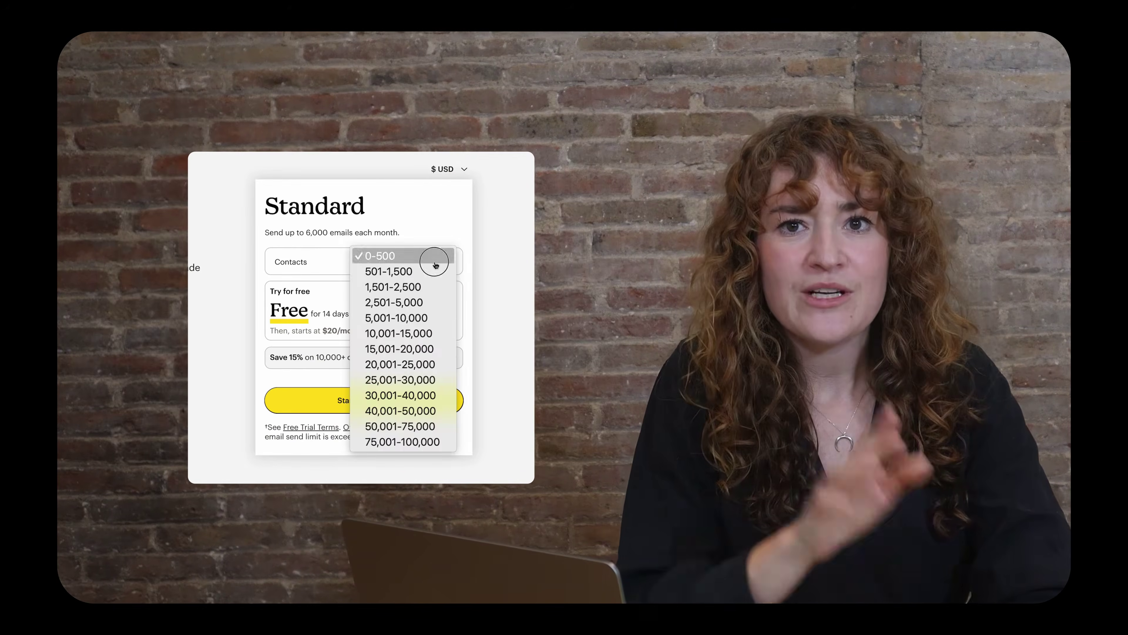
left_click(439, 288)
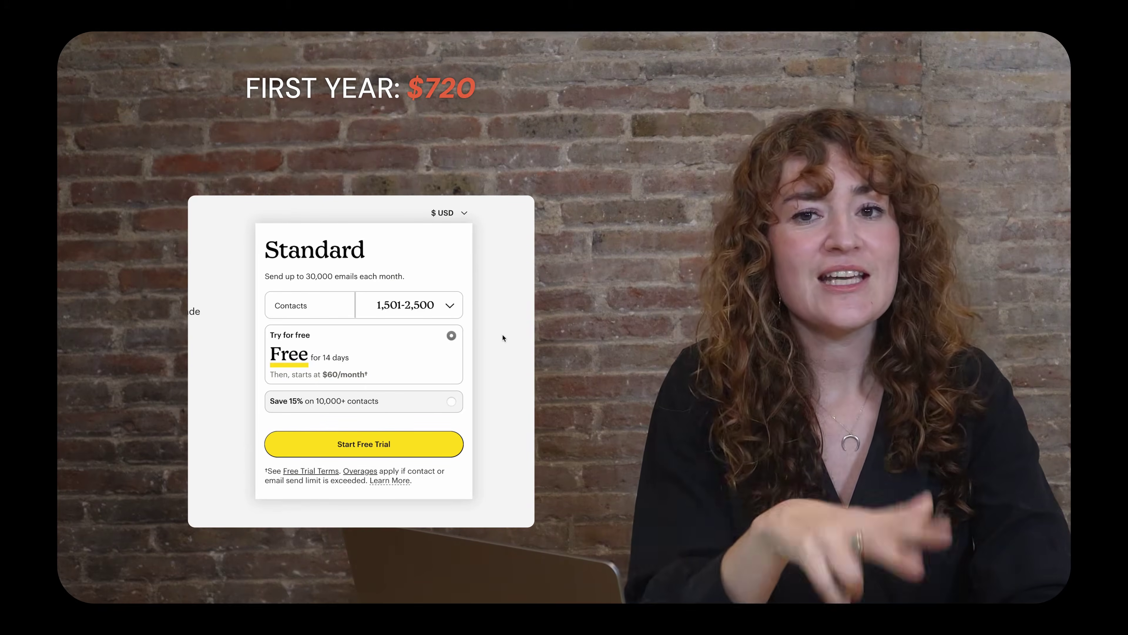
left_click(441, 312)
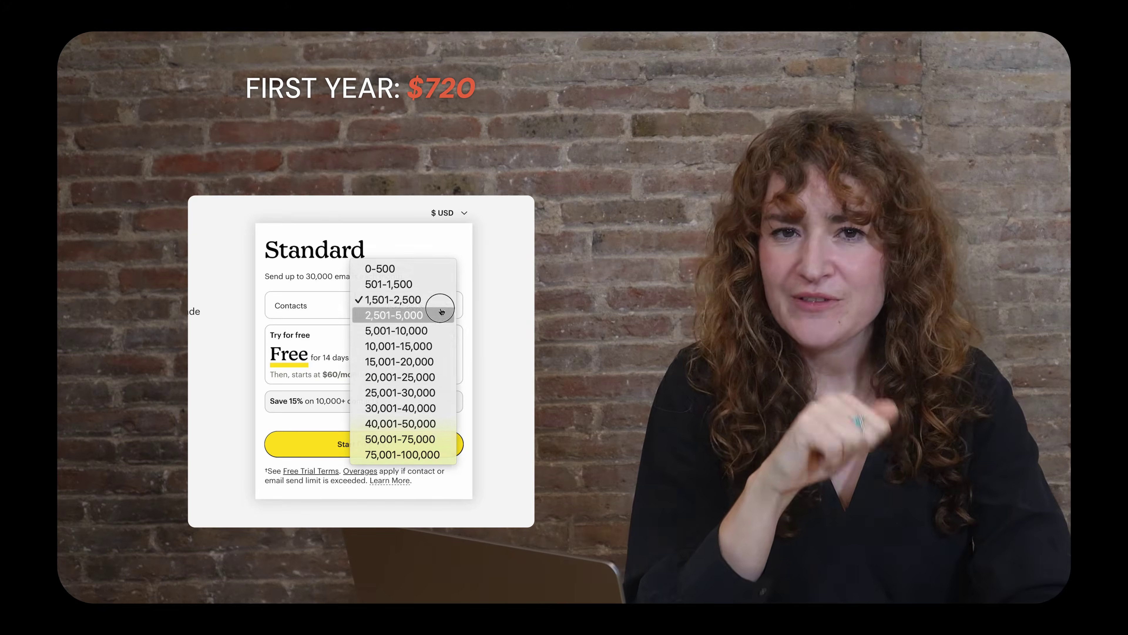
key("Escape")
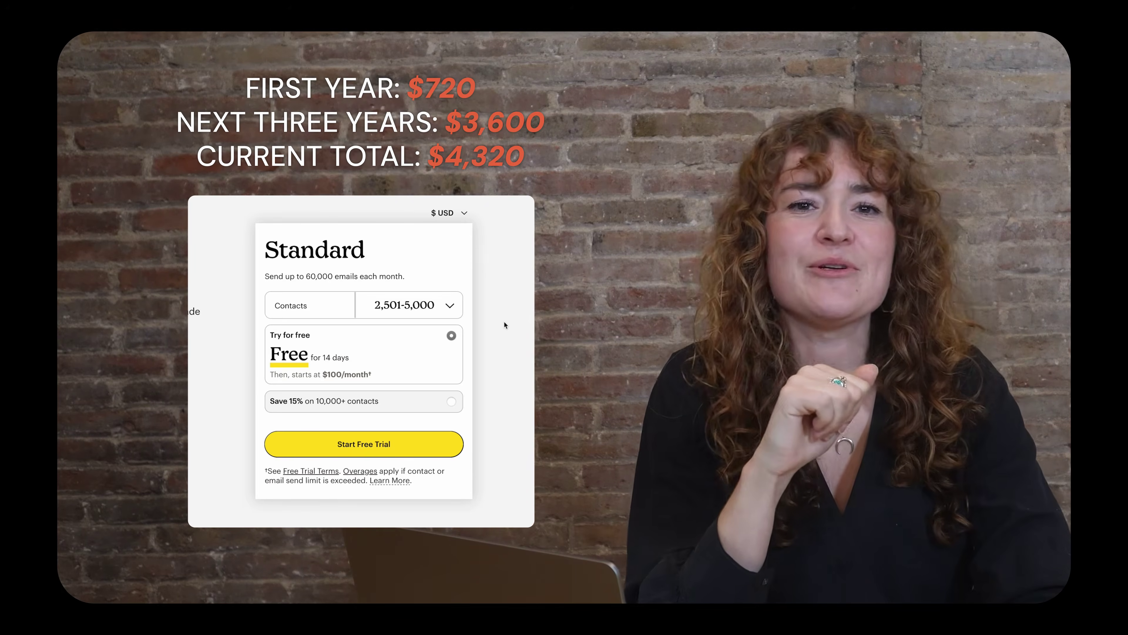
left_click(432, 311)
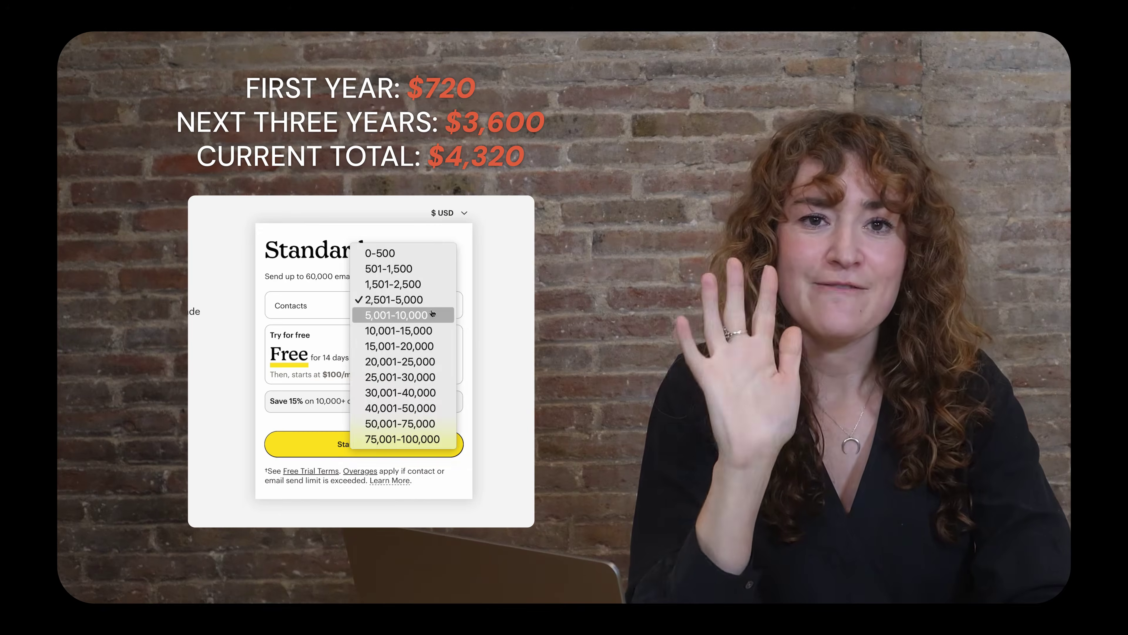
left_click(433, 315)
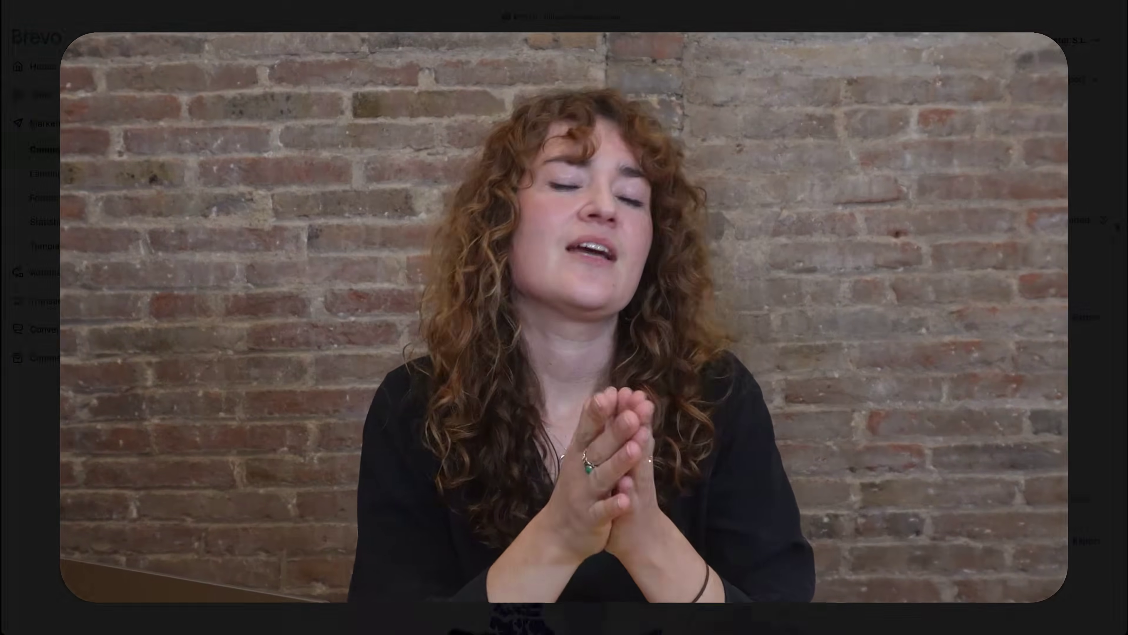
- Examine the Future of newsletters campaign report's distribution map and clicks heatmap, and review Brevo's pricing plans
scroll(1117, 226, "down", 7)
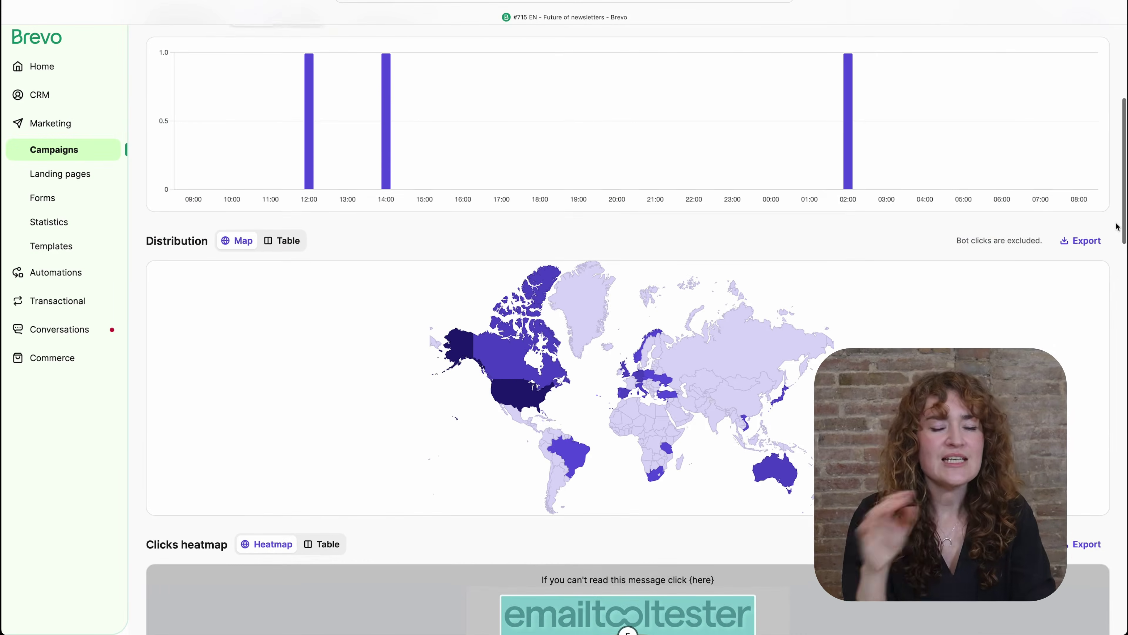
scroll(1117, 226, "down", 10)
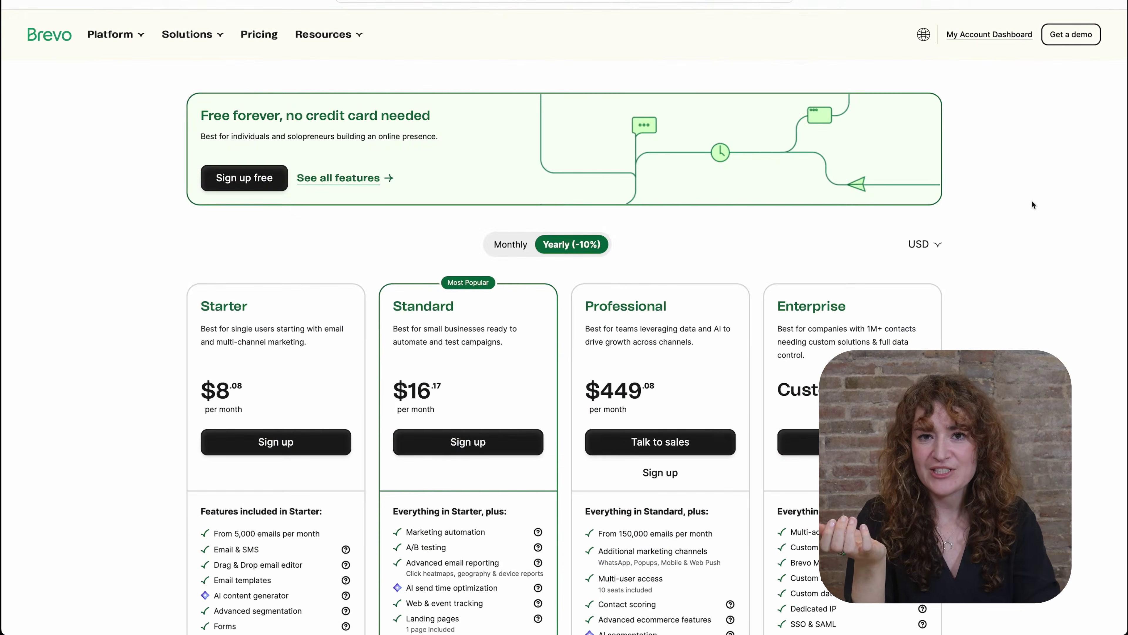
scroll(1032, 201, "down", 4)
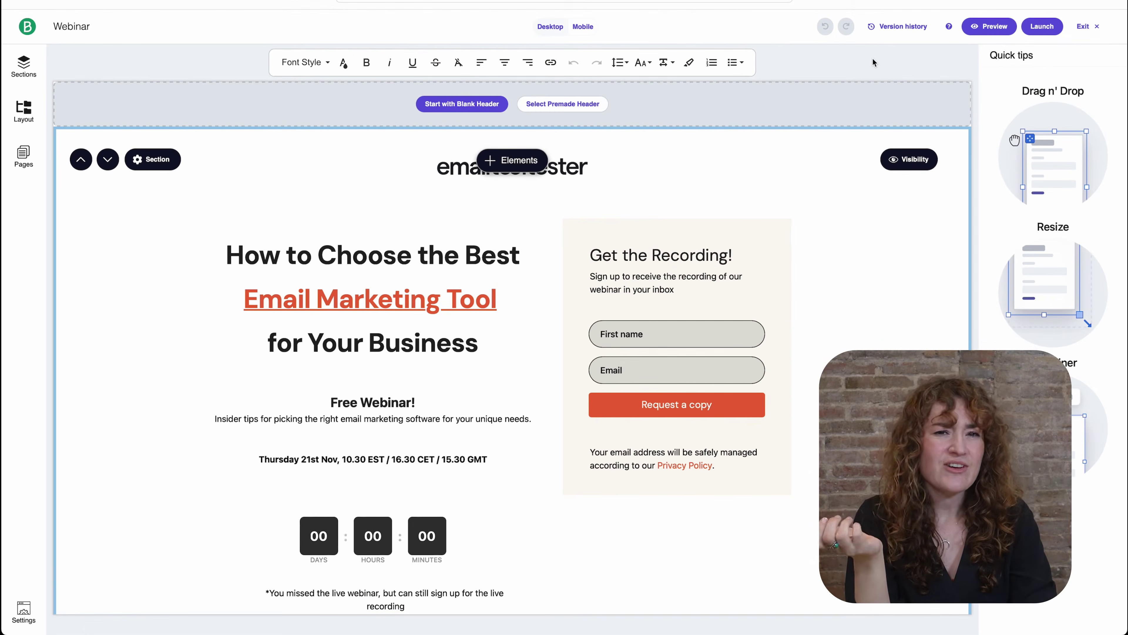
- Open a preview of the Webinar landing page
left_click(991, 25)
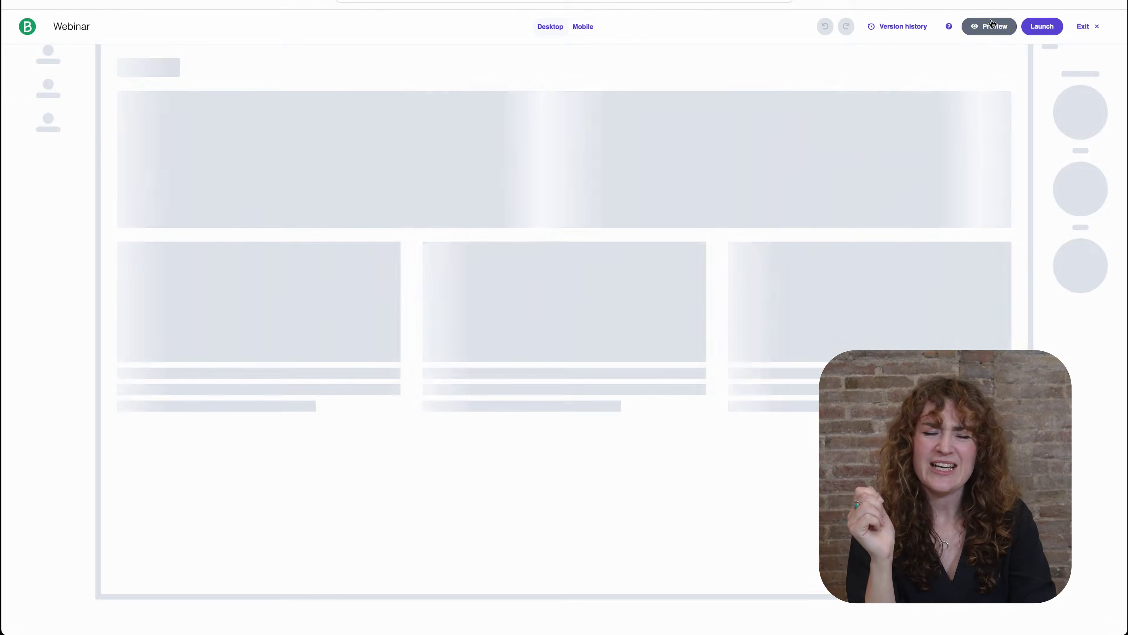